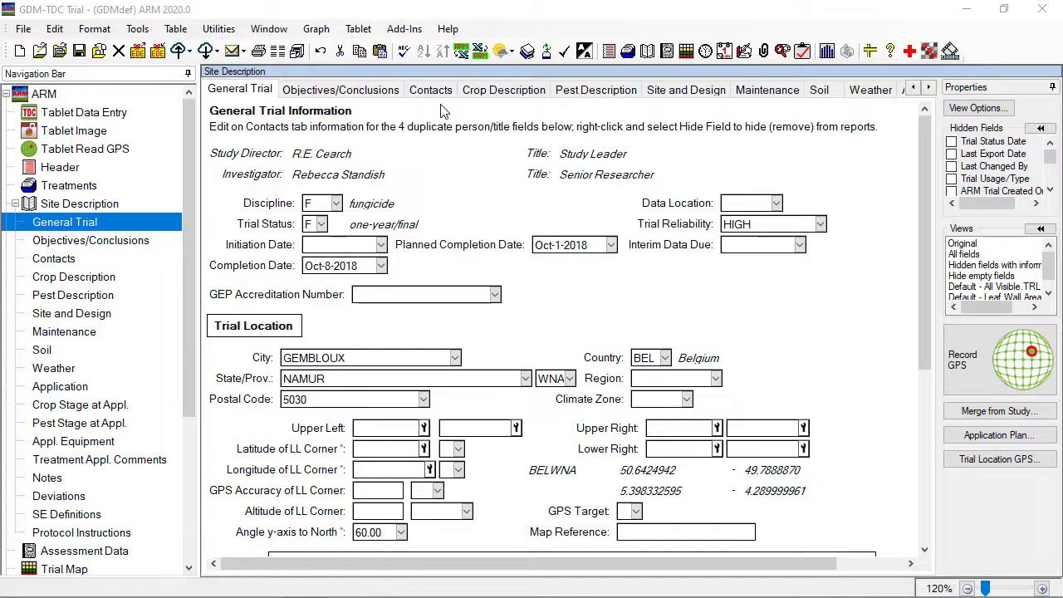
Check the Tablet menu, then bring up the Trial GPS Coordinates window with the plot map
click(358, 30)
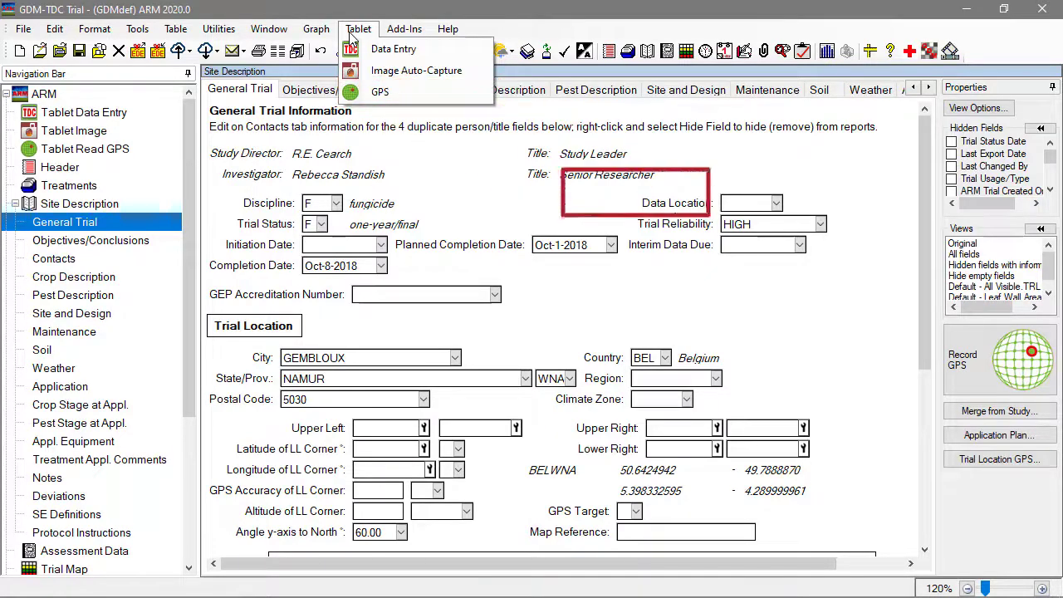
click(350, 33)
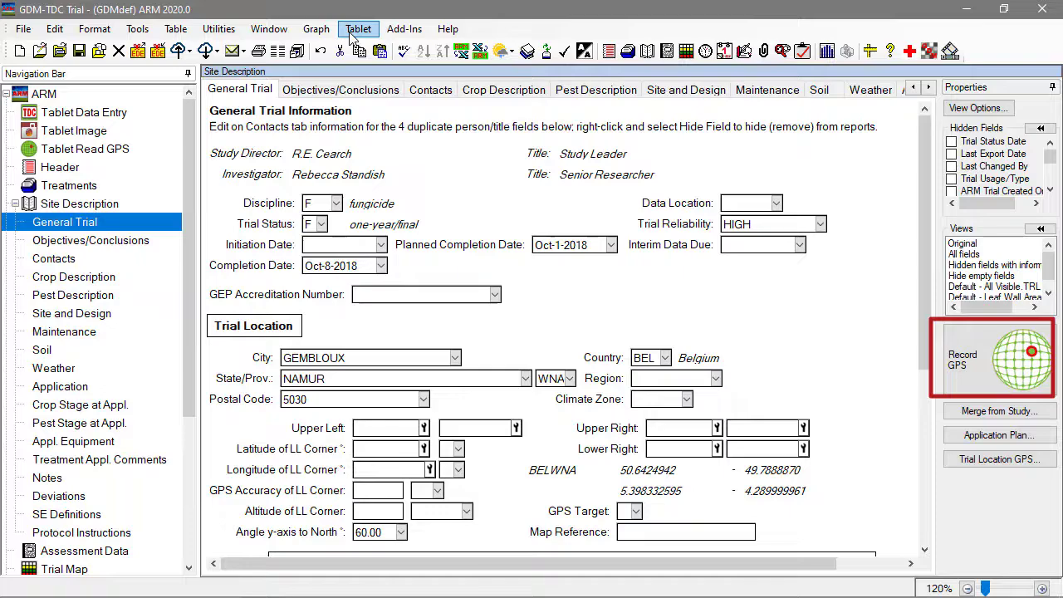
click(98, 153)
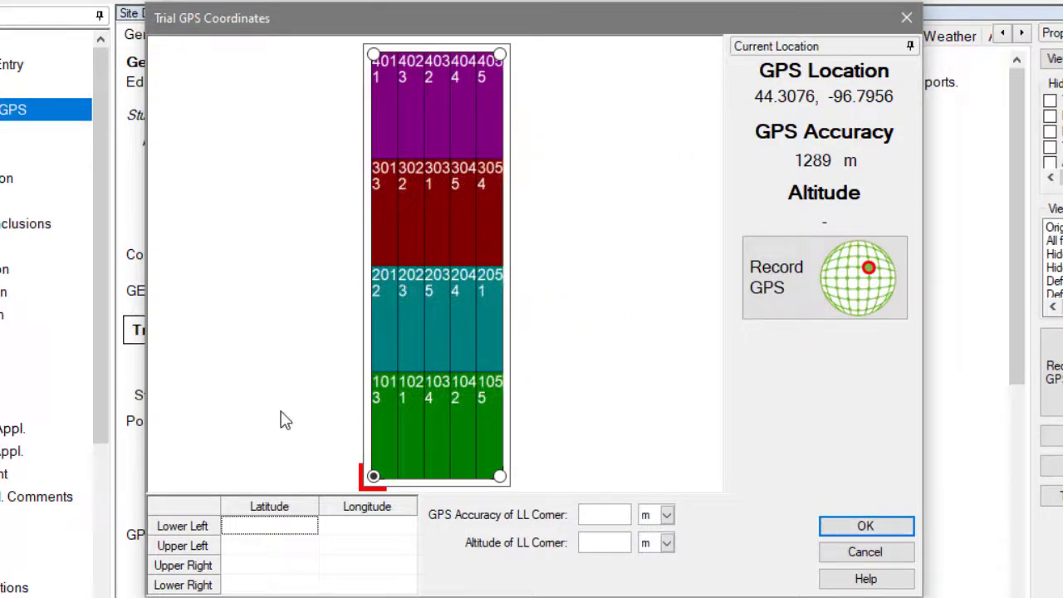
Record the lower-left corner at 44.3076, -96.7956 and set its altitude to 500 m
click(371, 475)
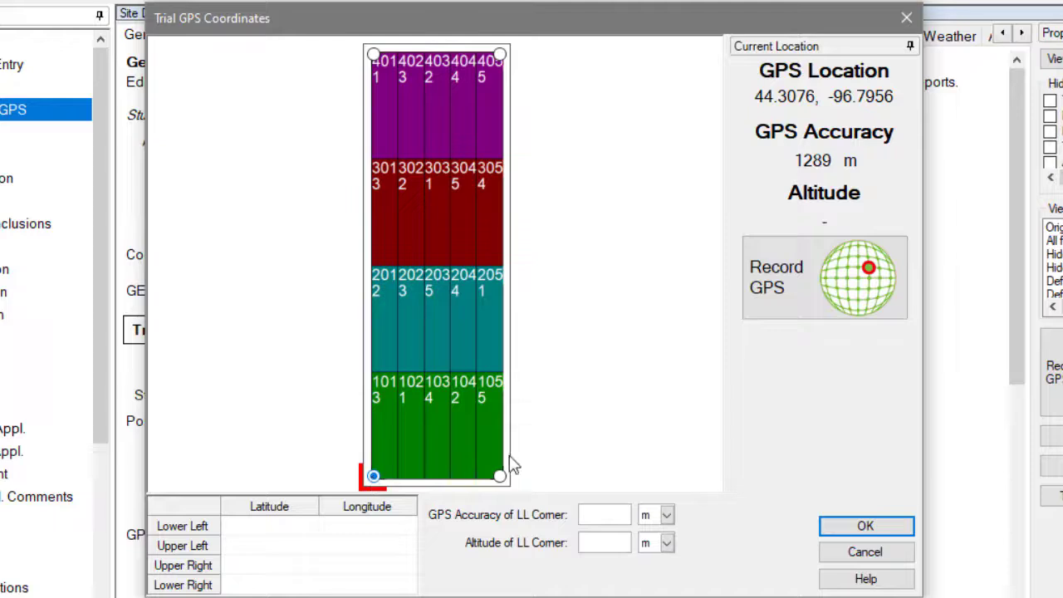
click(894, 320)
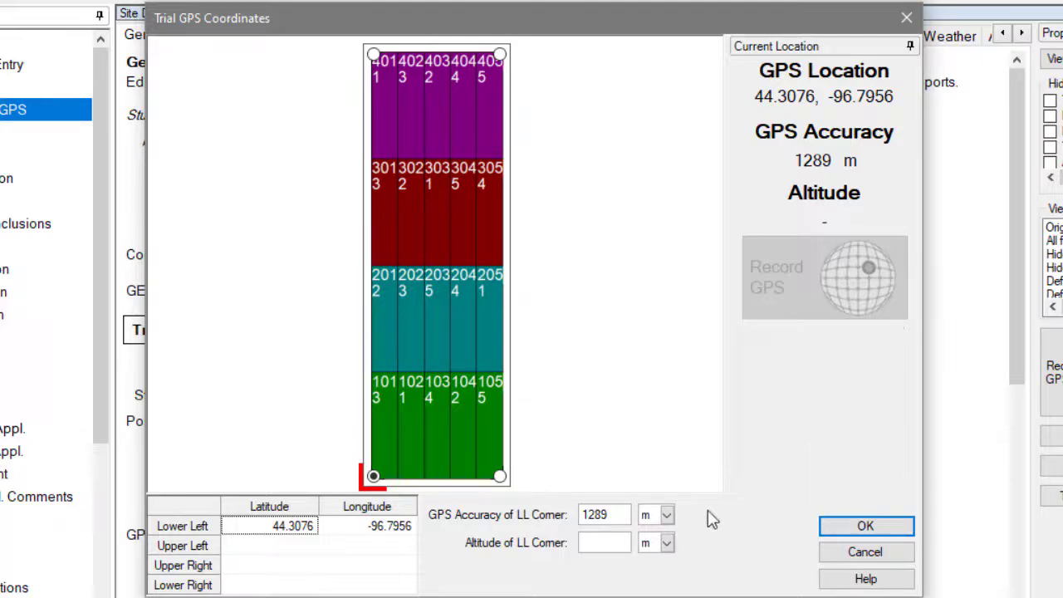
click(600, 543)
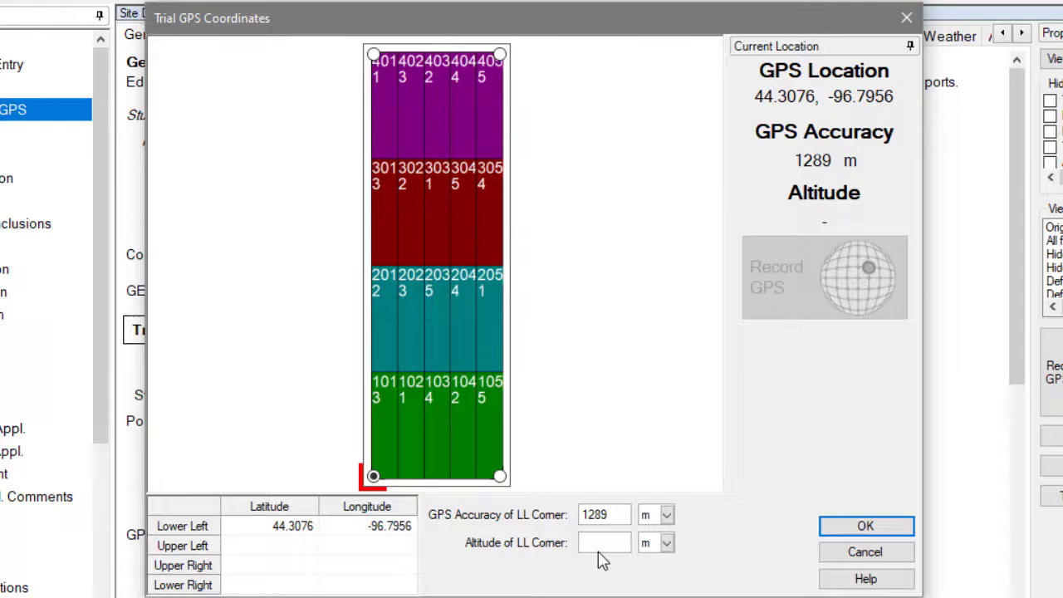
text(500)
Record the upper-left corner at 44.3076, -96.7956 and save corners to Site Description
click(373, 56)
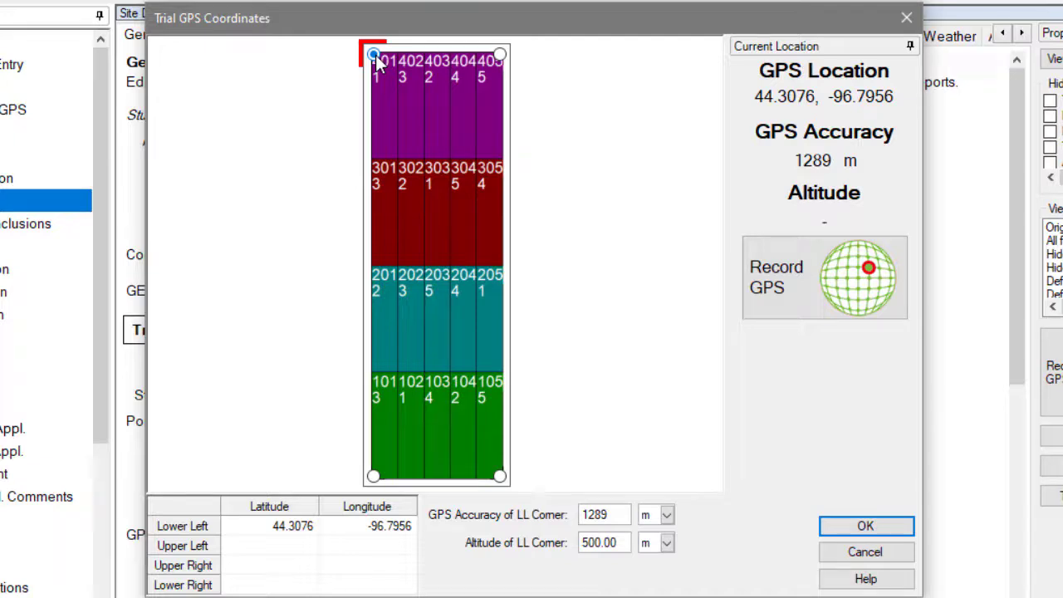
click(802, 316)
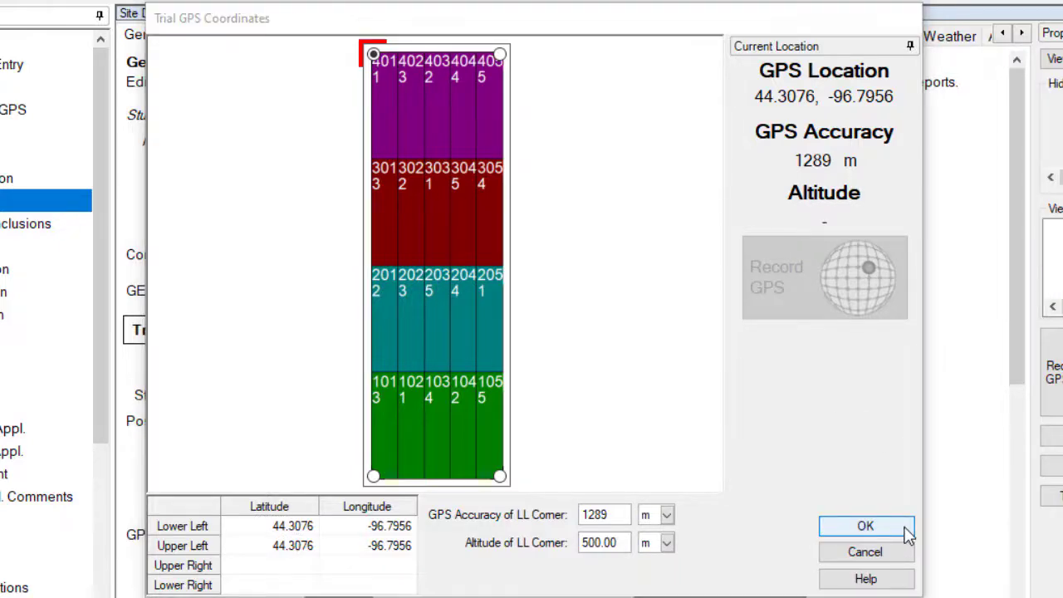
click(911, 532)
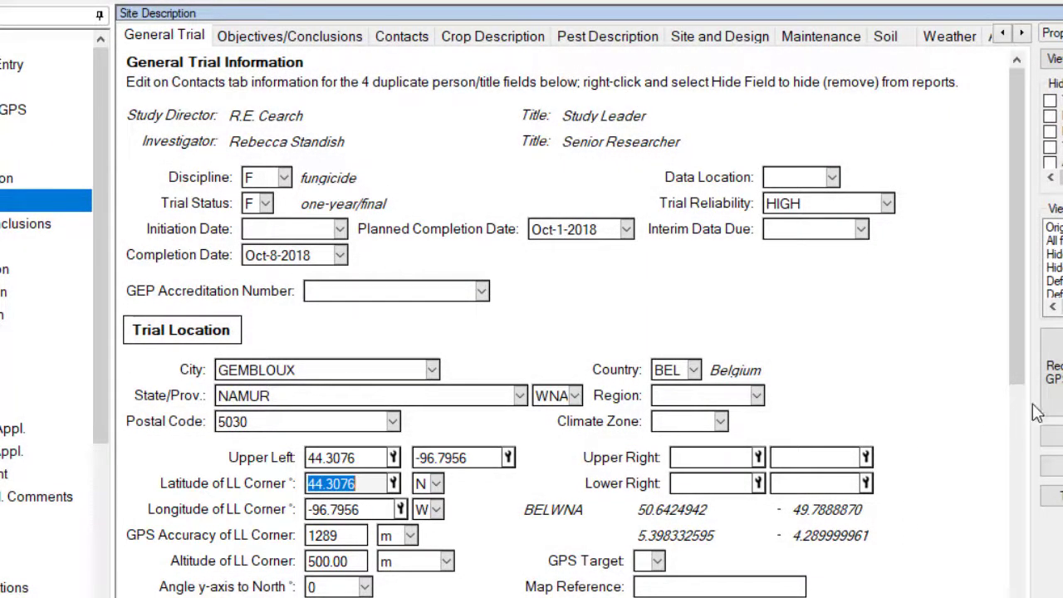
Reopen the GPS coordinates window, select the upper-right corner, then cancel without saving
click(1050, 372)
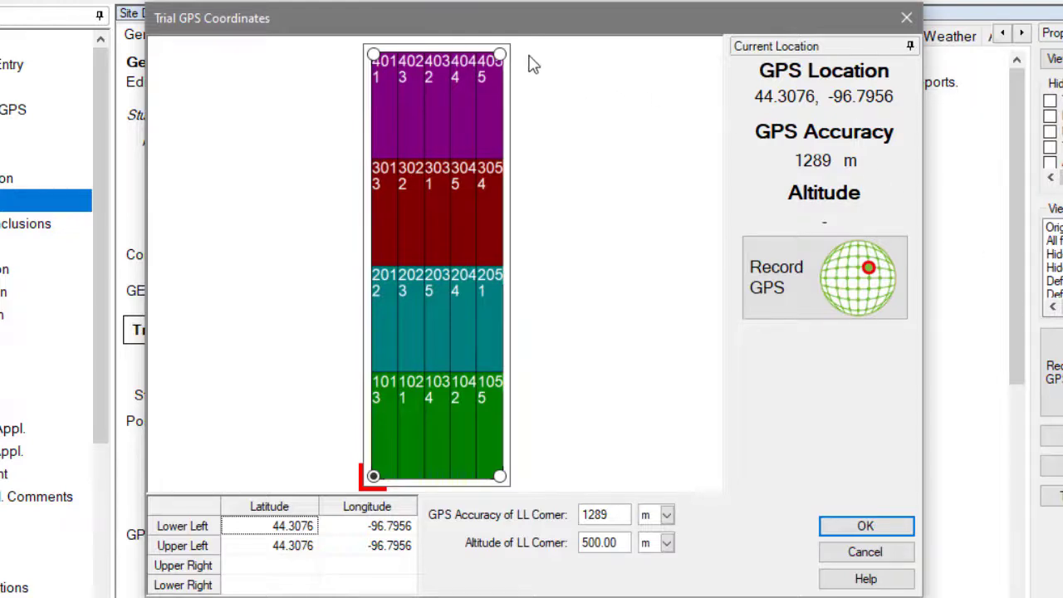
click(500, 56)
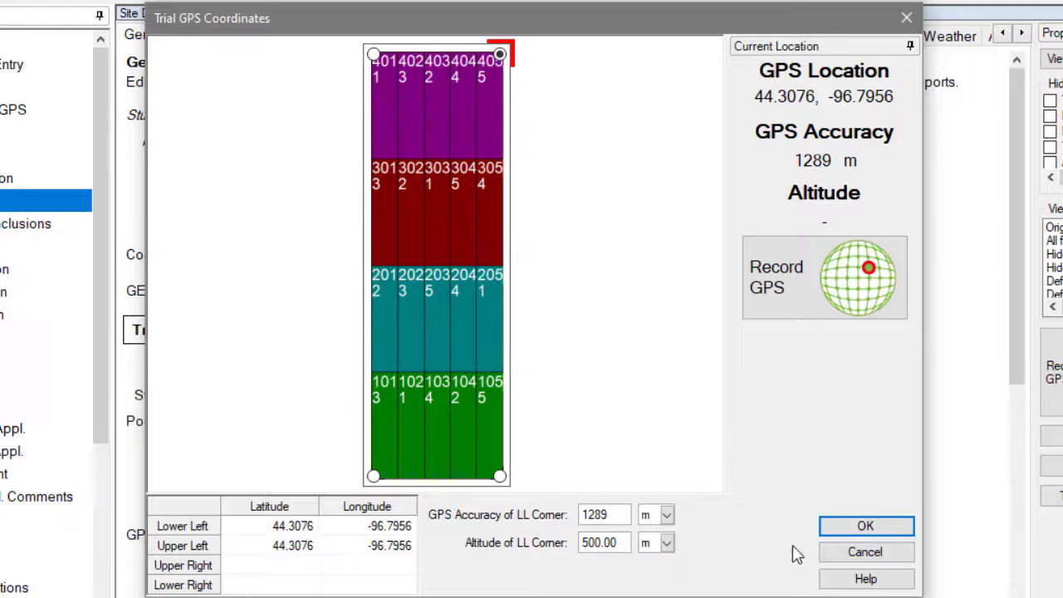
click(829, 561)
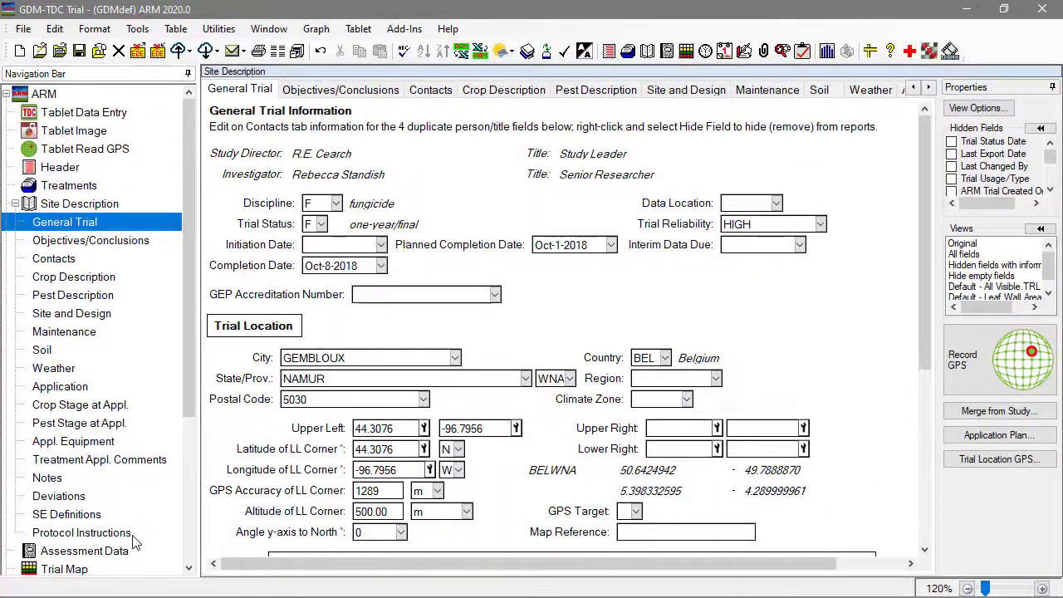
Set up tablet data entry for assessment columns 1 and 2, starting at plot 101
click(123, 552)
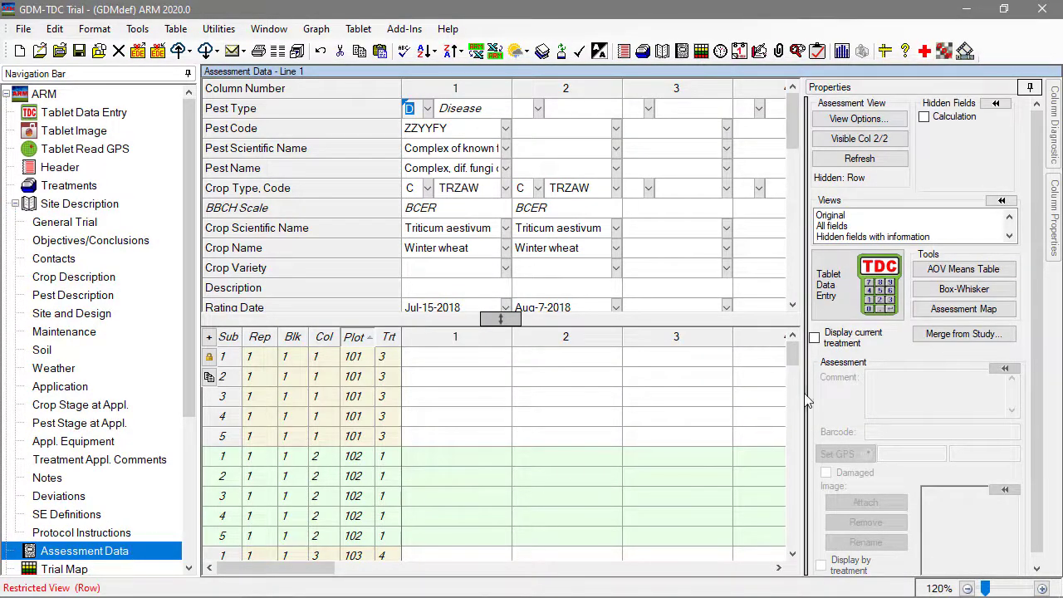
click(851, 307)
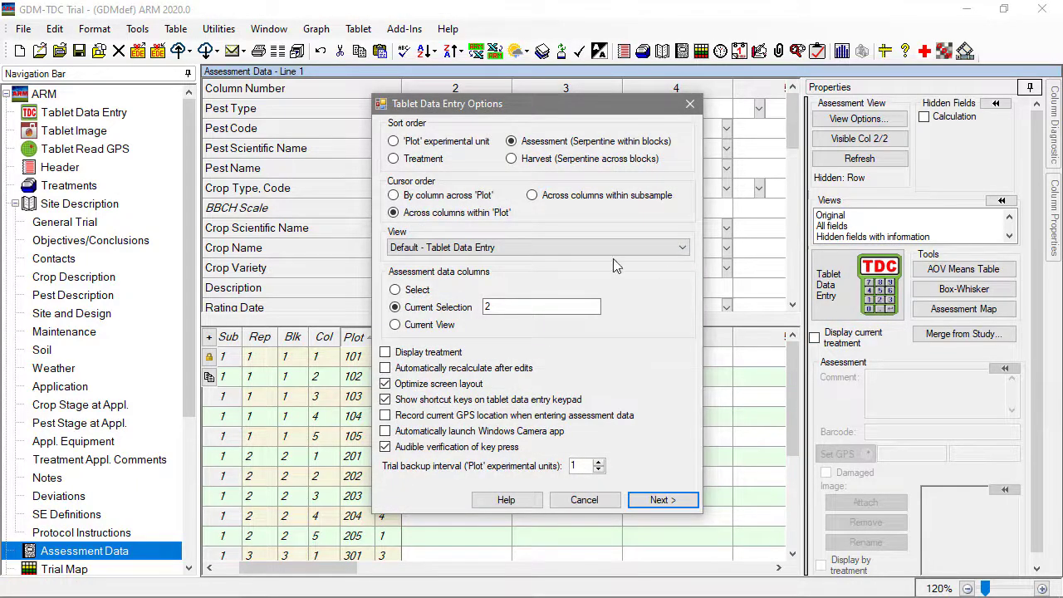
double_click(493, 306)
text(1)
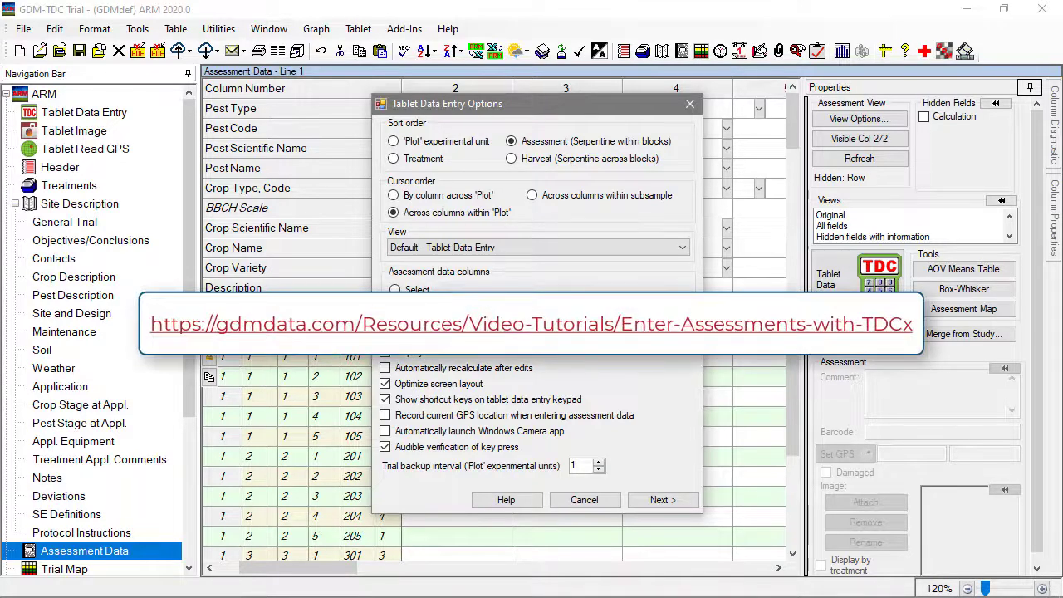
click(651, 506)
click(653, 410)
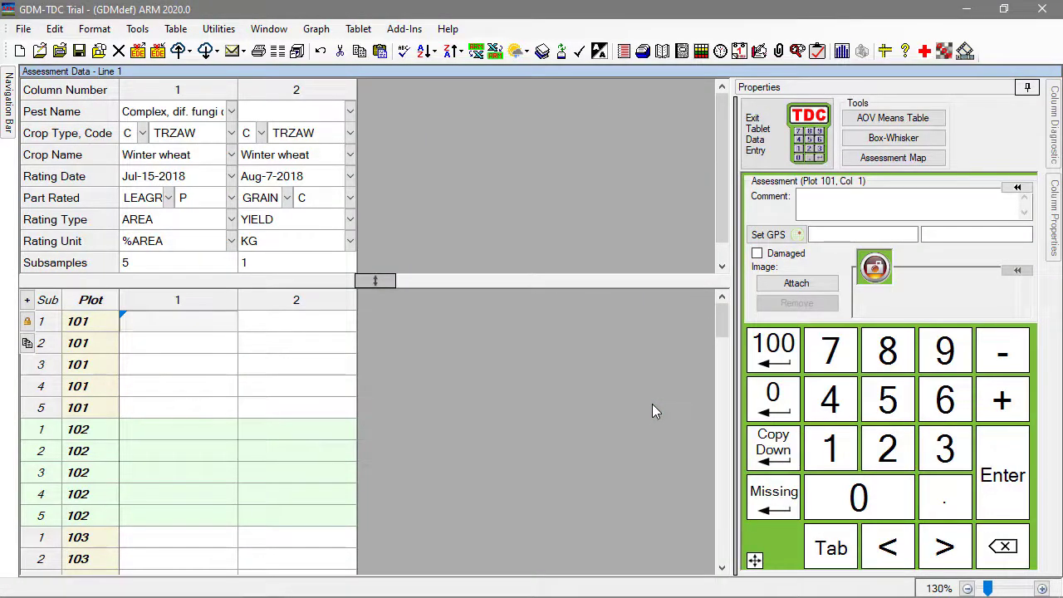
Geotag plot 101 at 44.3076, -96.7956 and enter a column 2 yield of 50
click(314, 329)
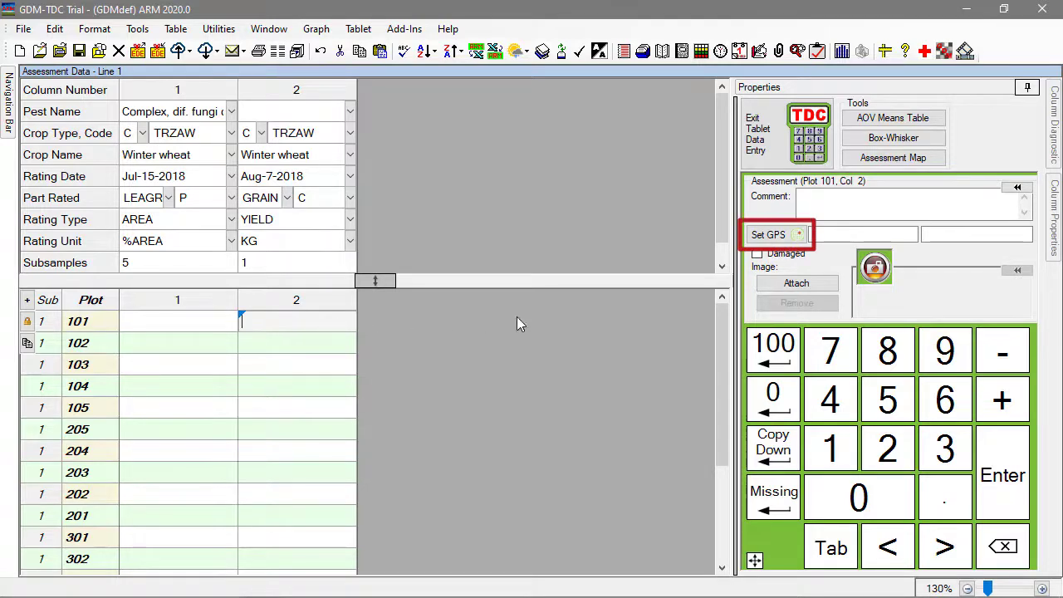
click(800, 235)
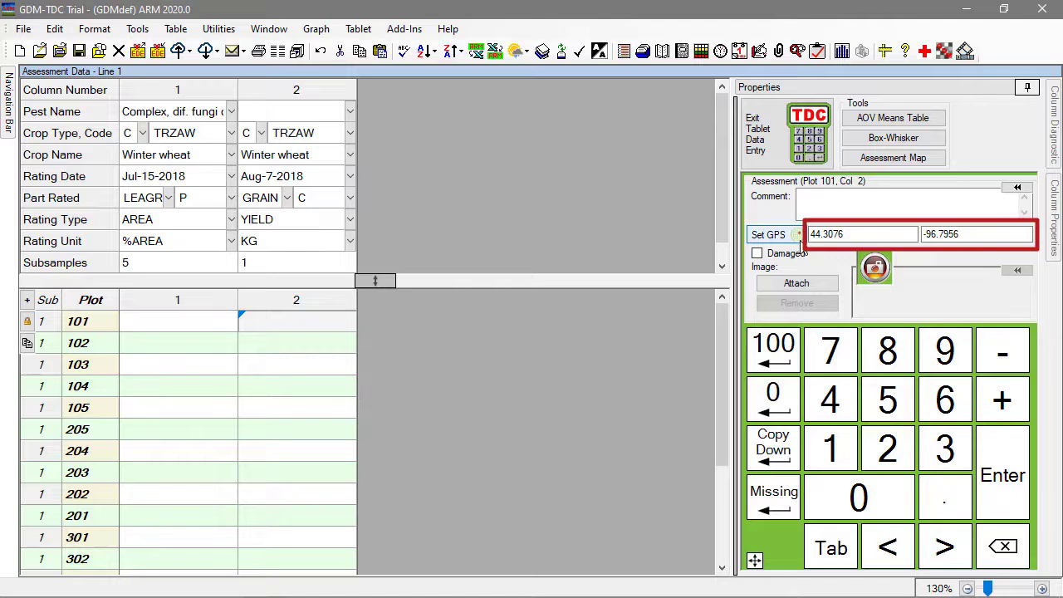
click(910, 403)
click(905, 505)
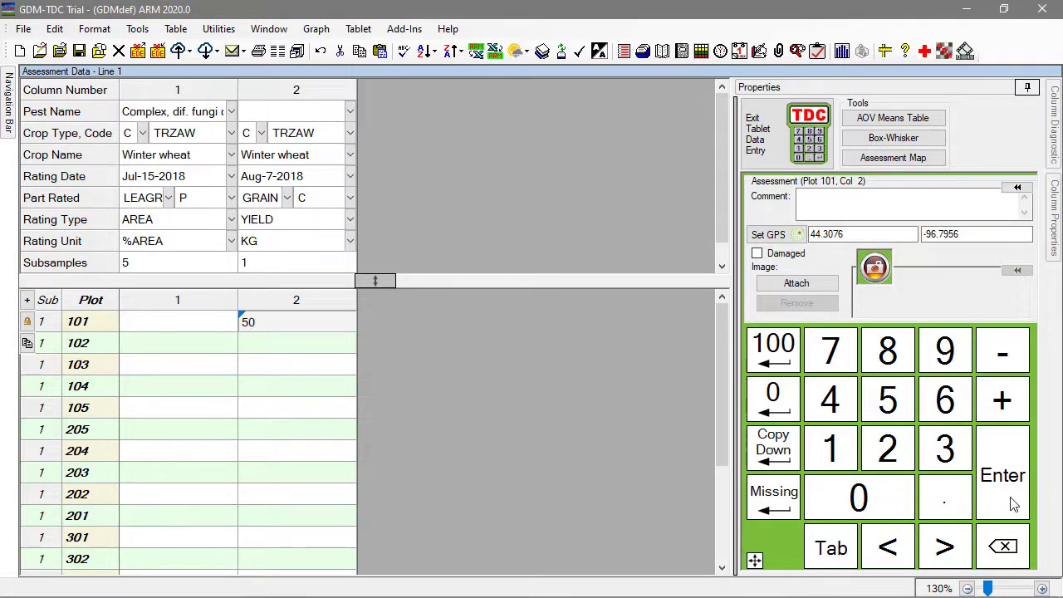
click(1013, 504)
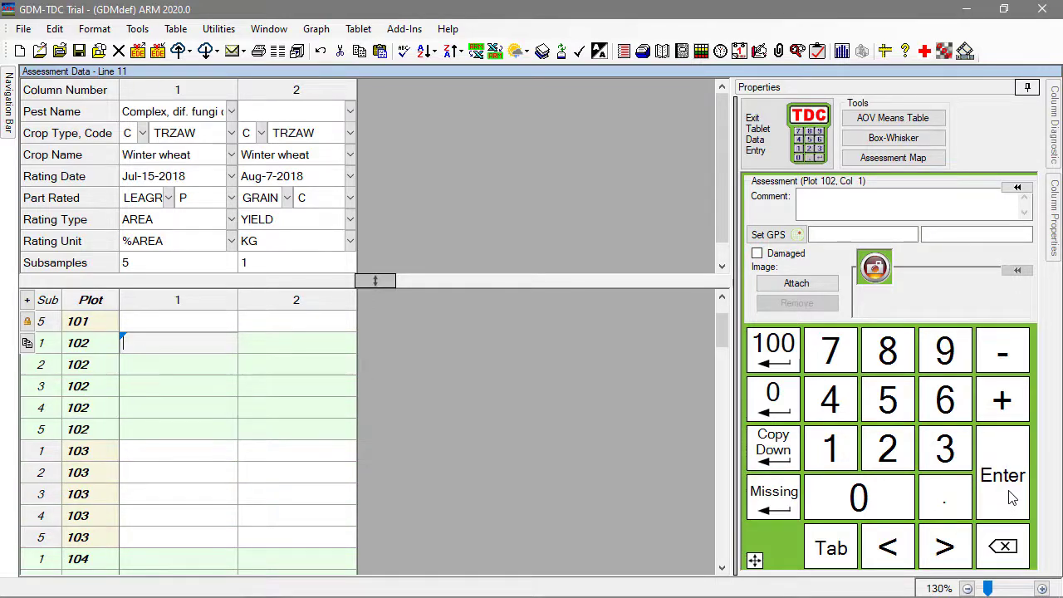
Geotag plot 102's first two subsamples and give both a value of 100.00
click(804, 236)
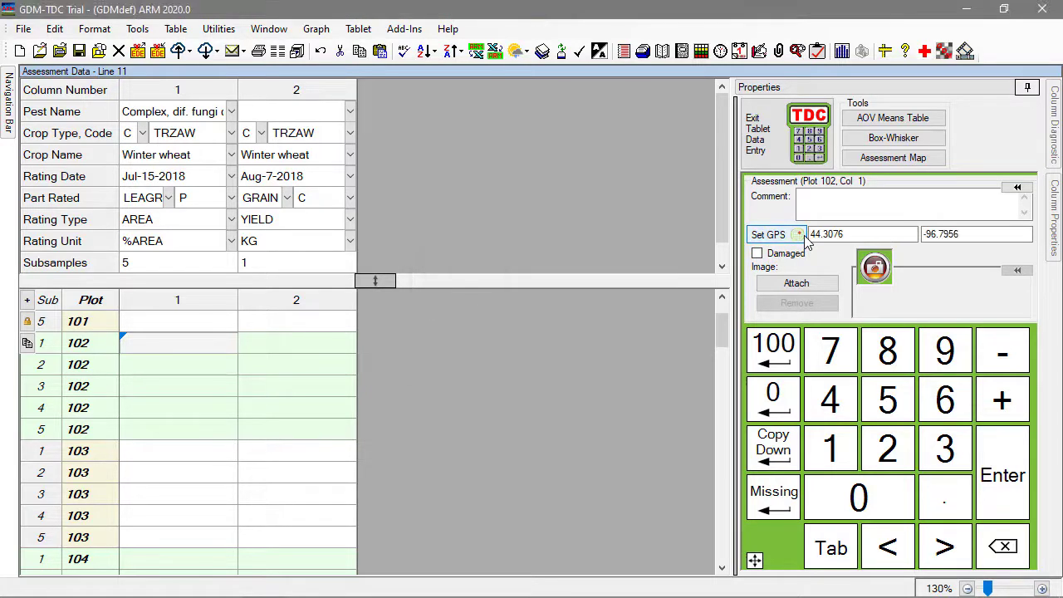
click(779, 361)
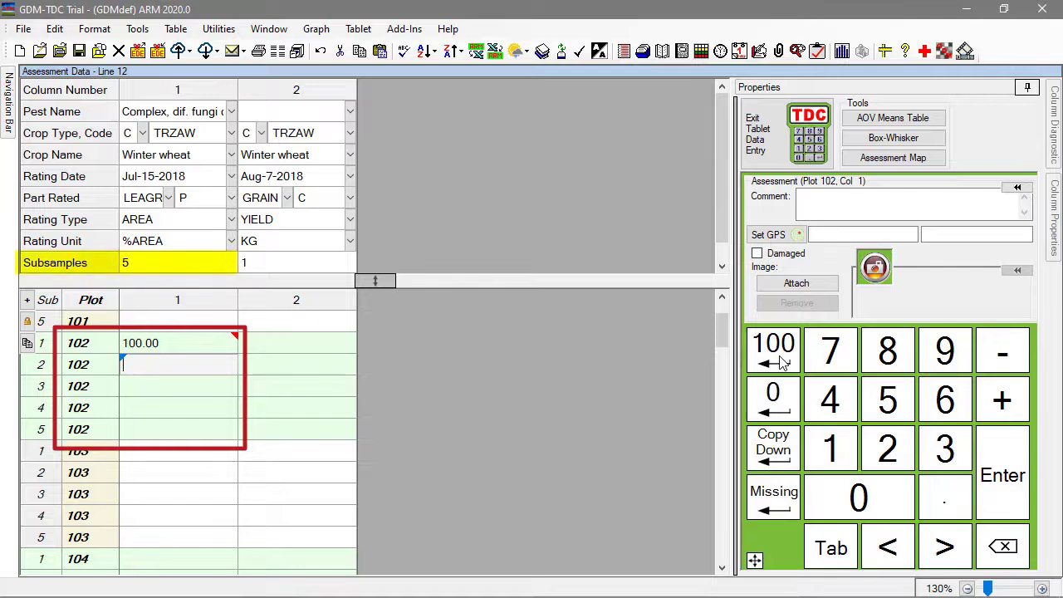
click(796, 242)
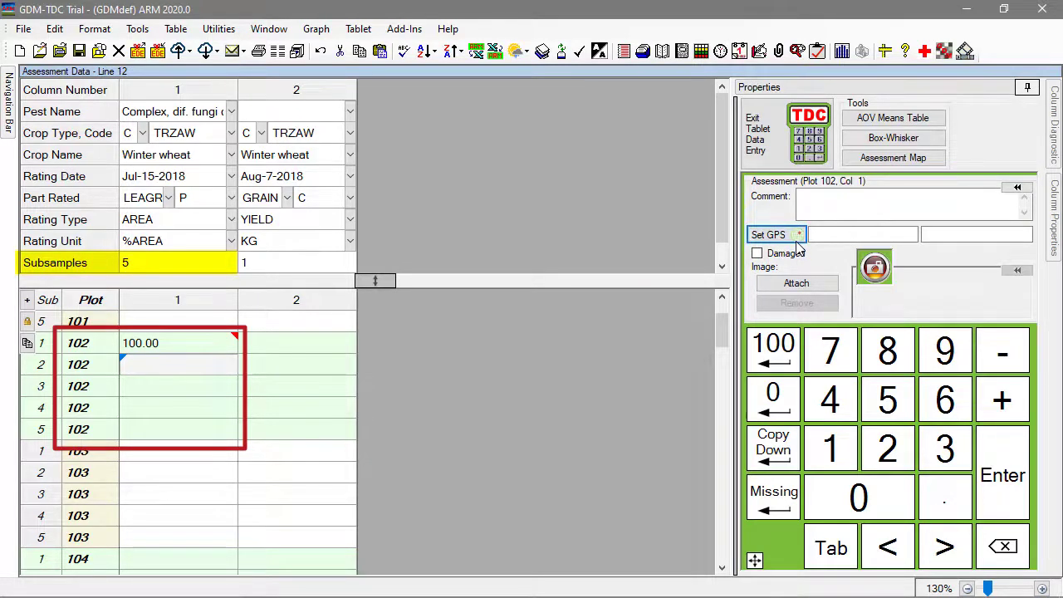
click(787, 453)
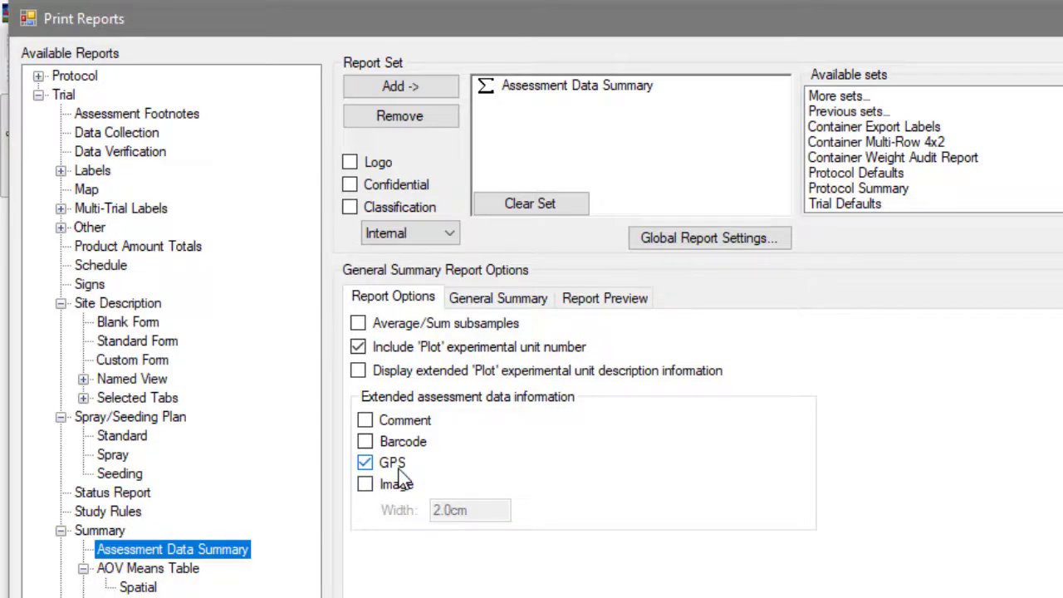
Preview the Assessment Data Summary, showing plot 102 values with GPS coordinates
click(616, 299)
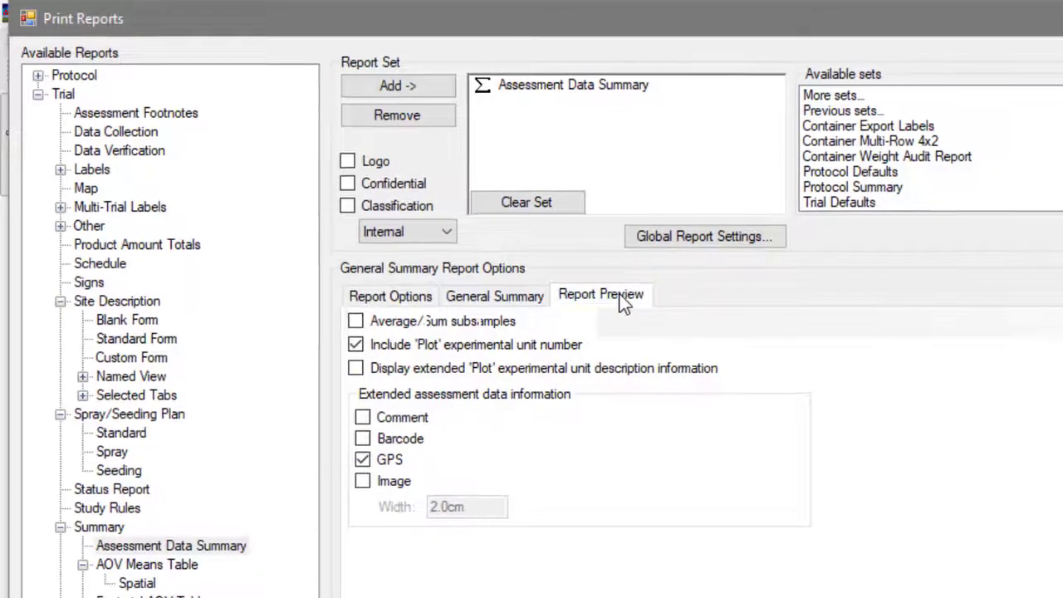
scroll(612, 510, down, 5)
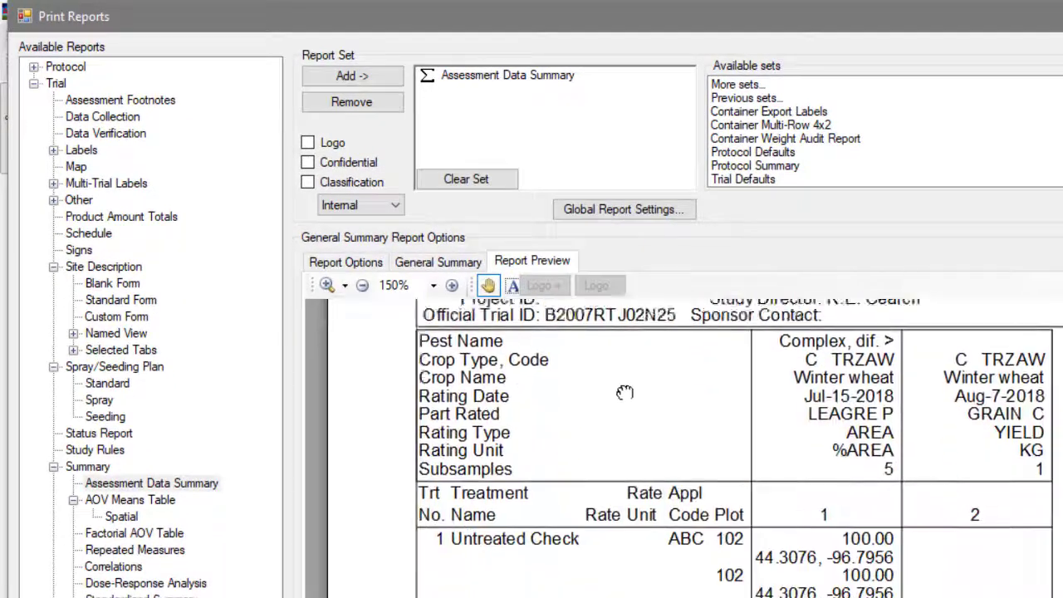